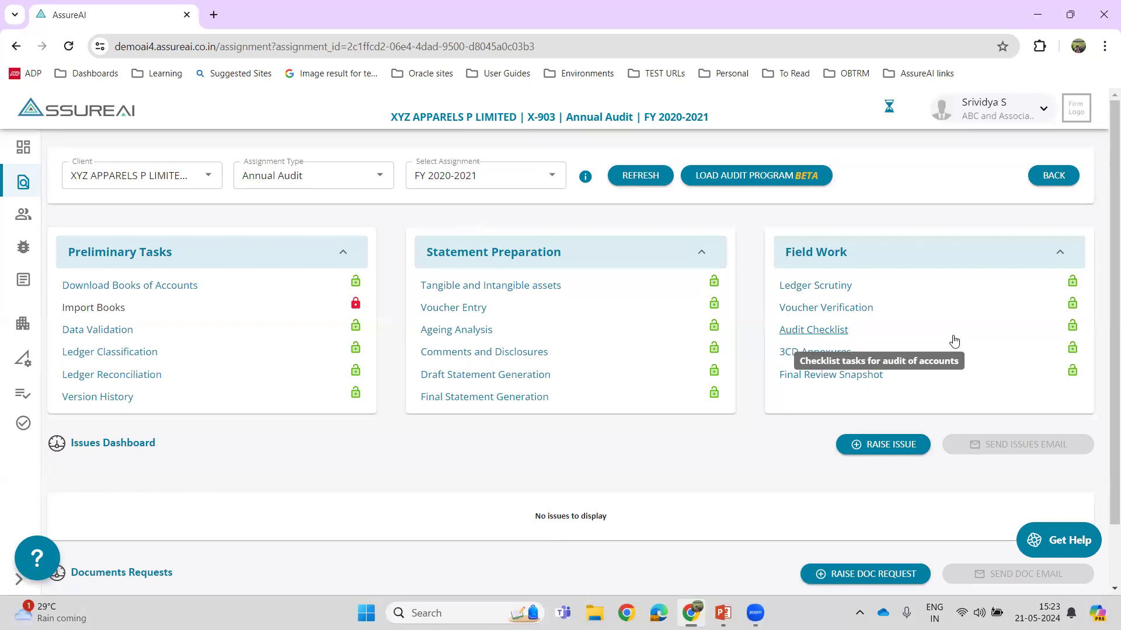
- Load the audit program and filter its planning-mode task list to Determine Materiality
click(727, 180)
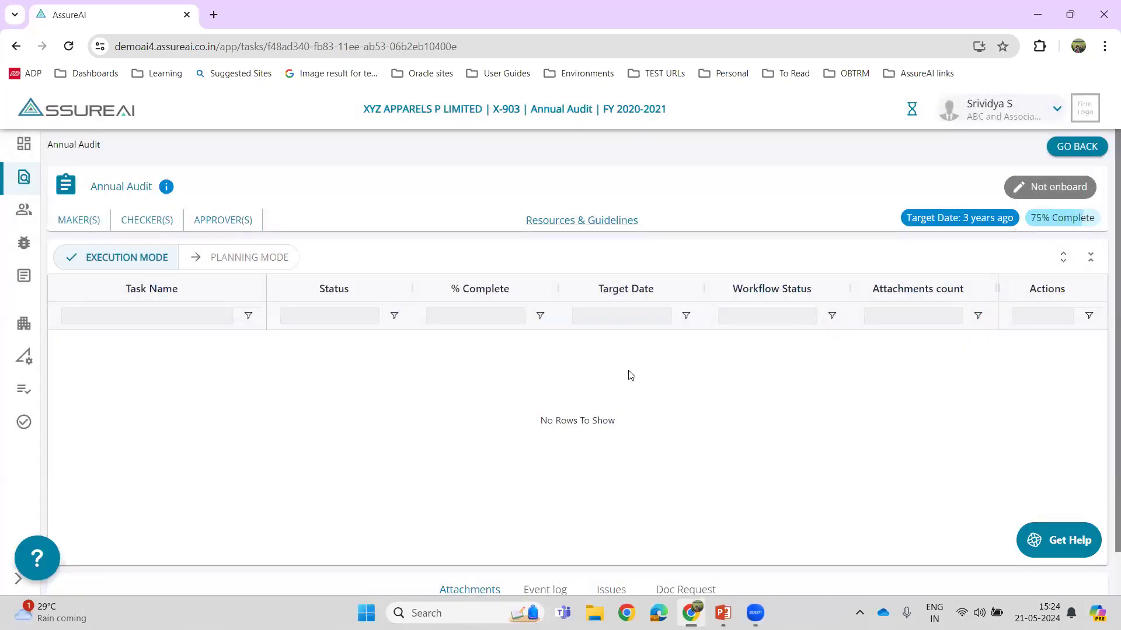
click(244, 264)
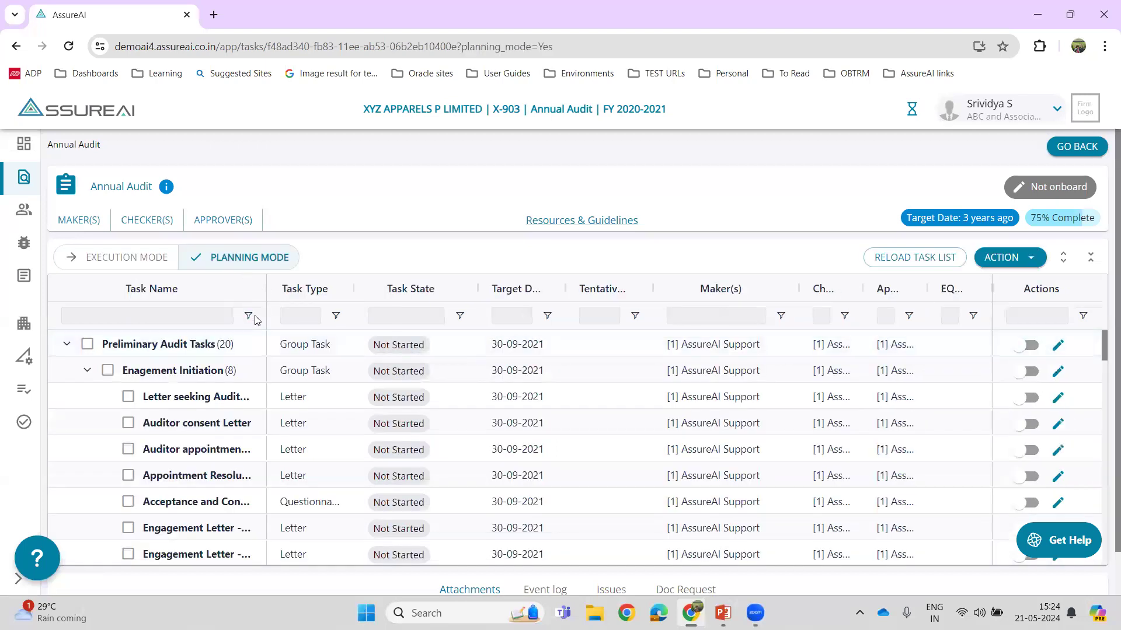
click(249, 317)
click(250, 379)
click(264, 351)
text(dete)
click(261, 397)
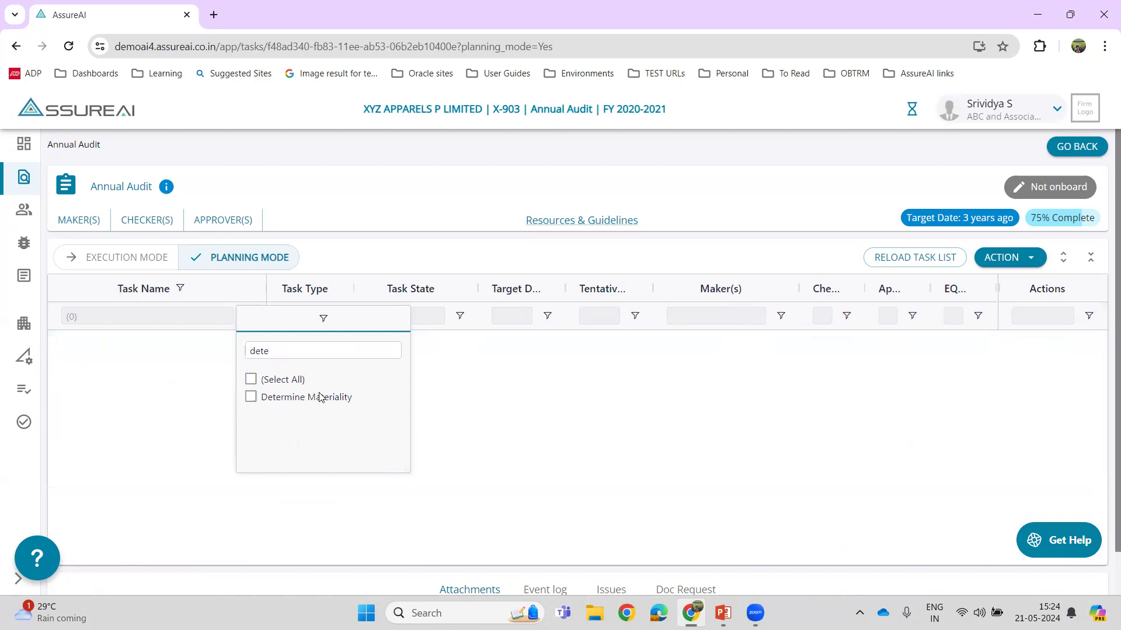
click(624, 401)
- Enable the Determine Materiality task, and open and start it in execution mode
click(1038, 346)
click(657, 388)
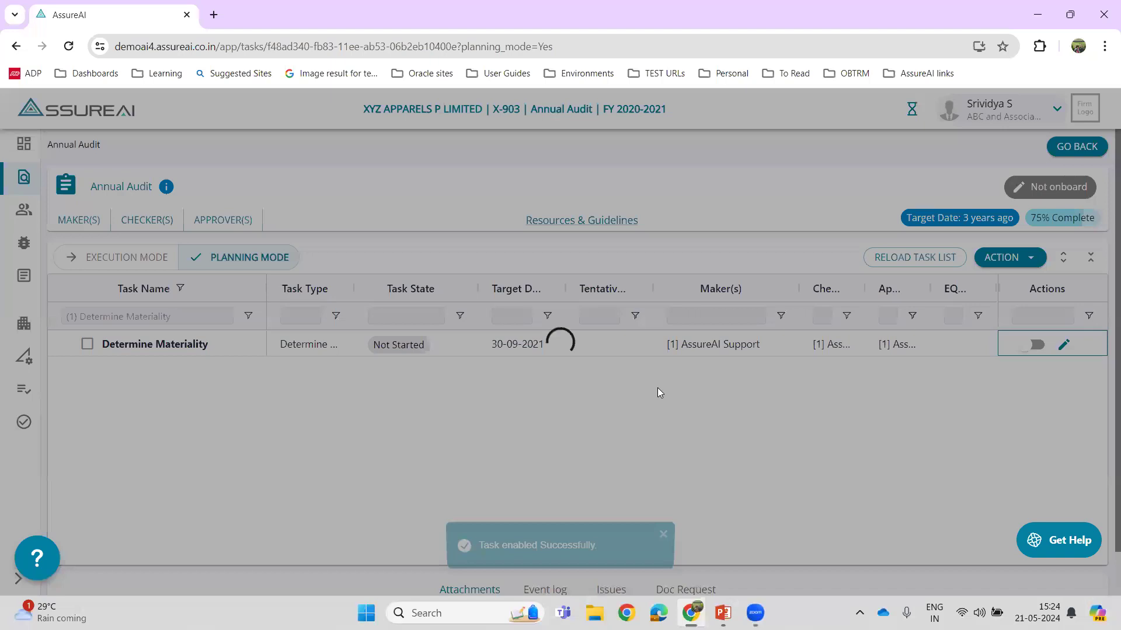
click(120, 262)
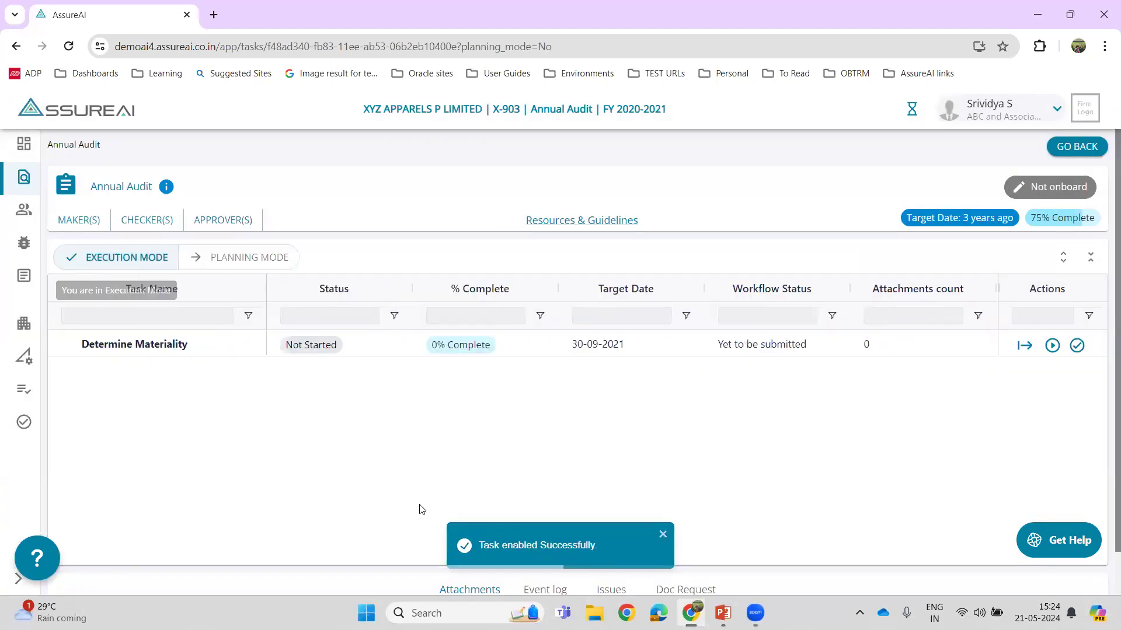
click(1025, 347)
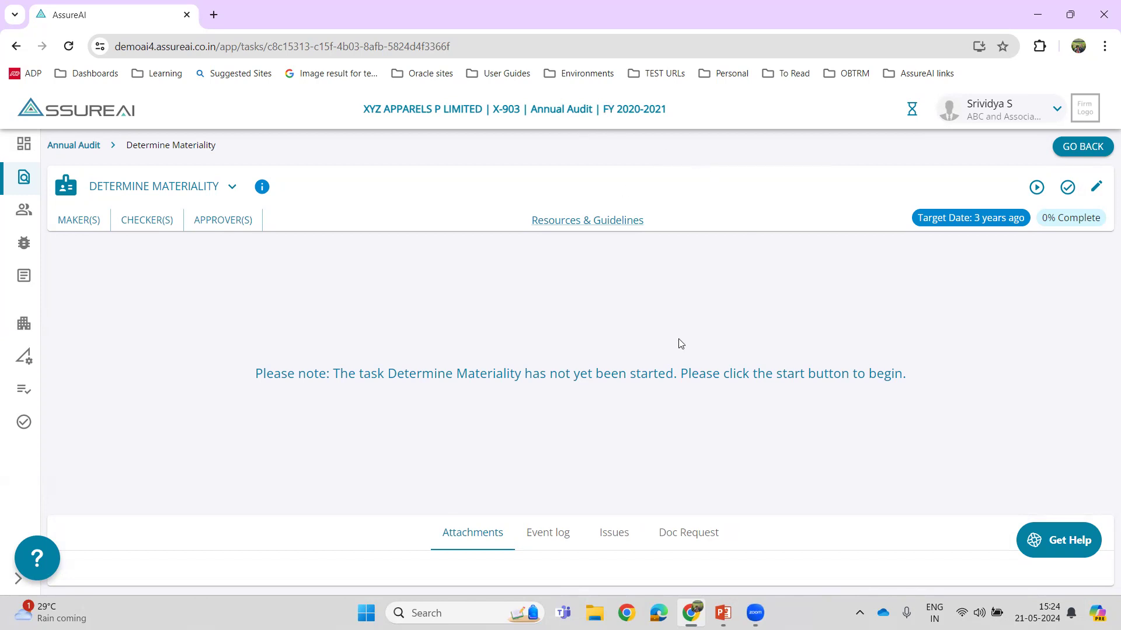
click(1035, 193)
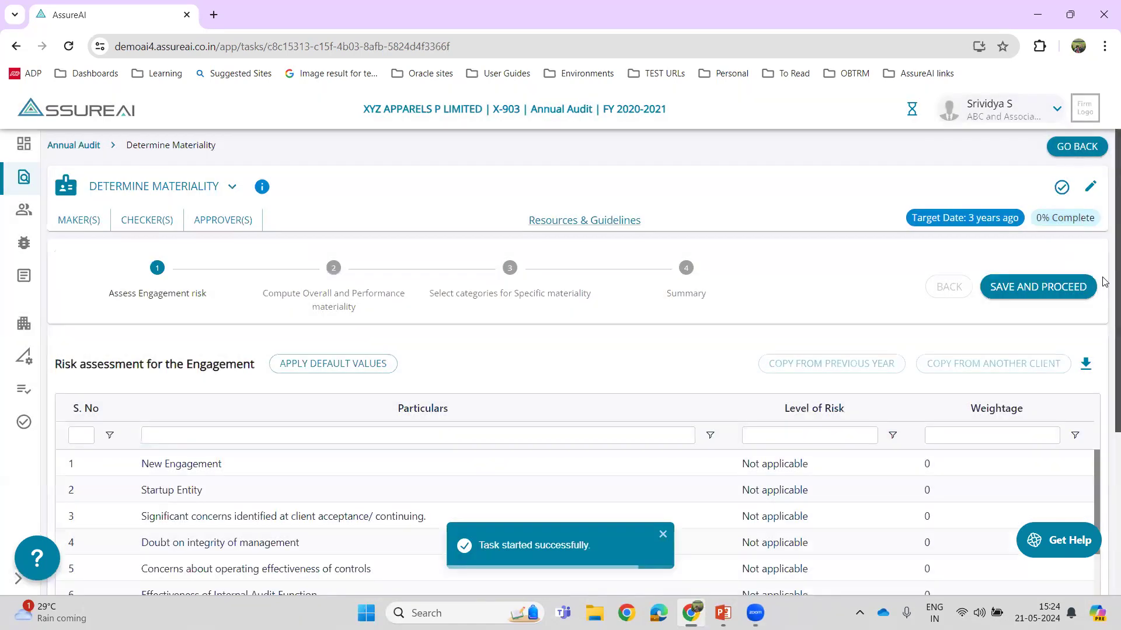
- Set the risk level of "Significant changes in entity from Prior Period" to High with a weightage of 8
scroll(1105, 283, down, 2)
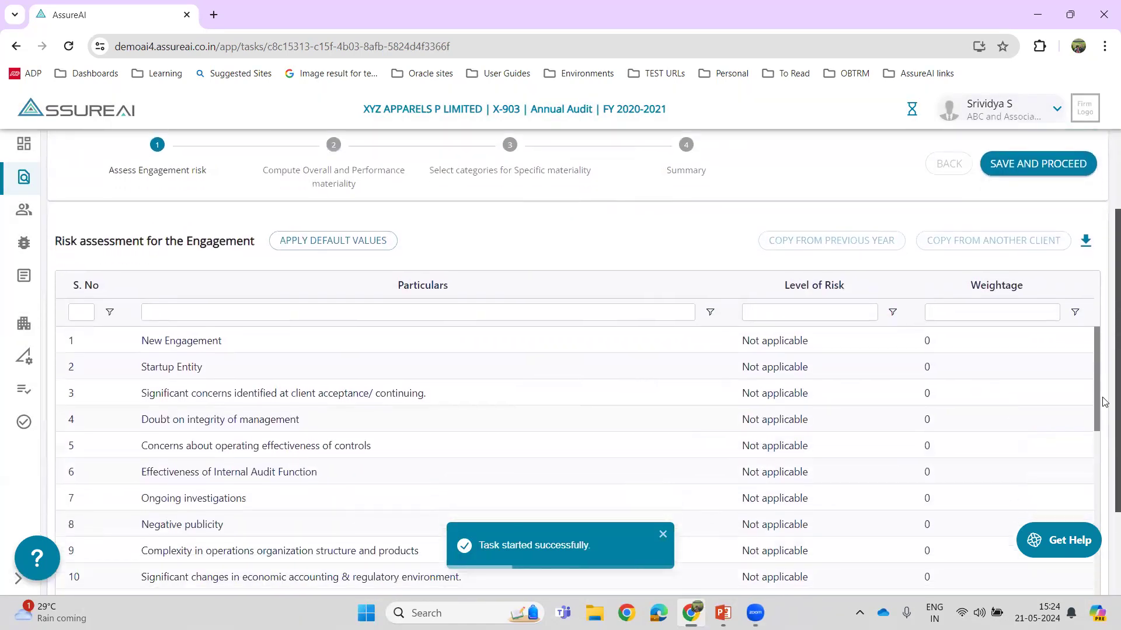
scroll(1105, 388, down, 2)
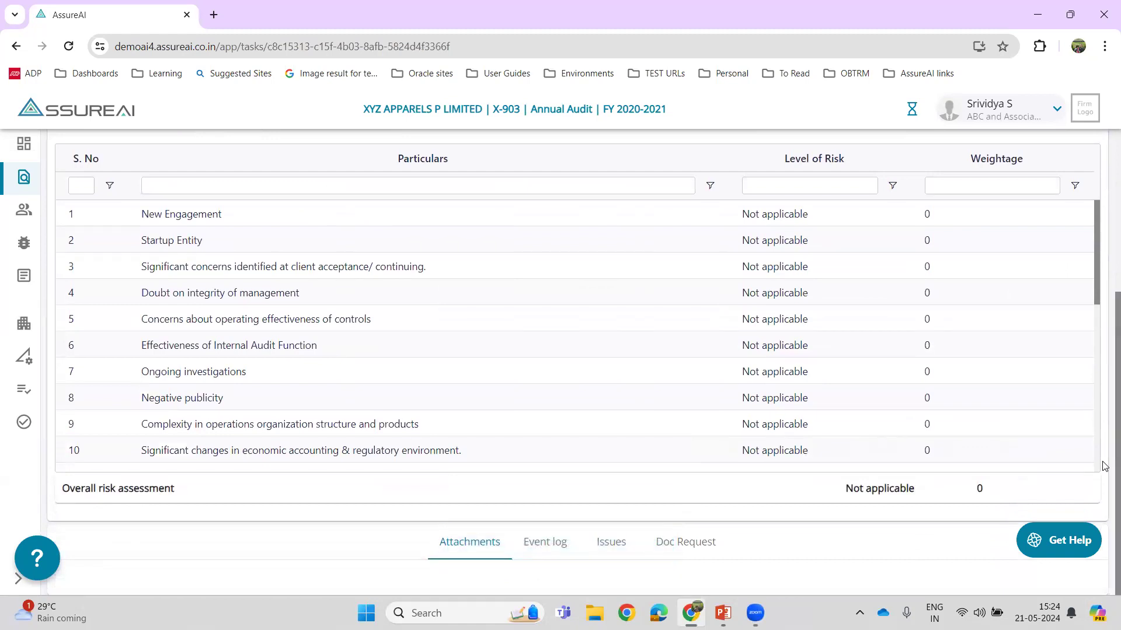
scroll(319, 306, down, 6)
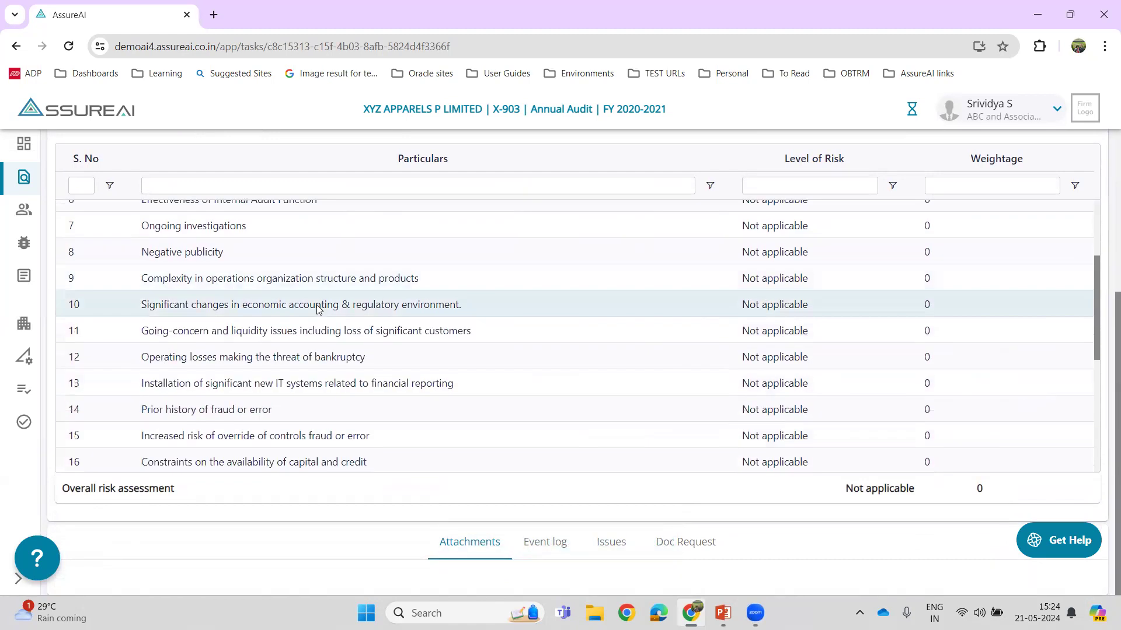
scroll(318, 308, down, 2)
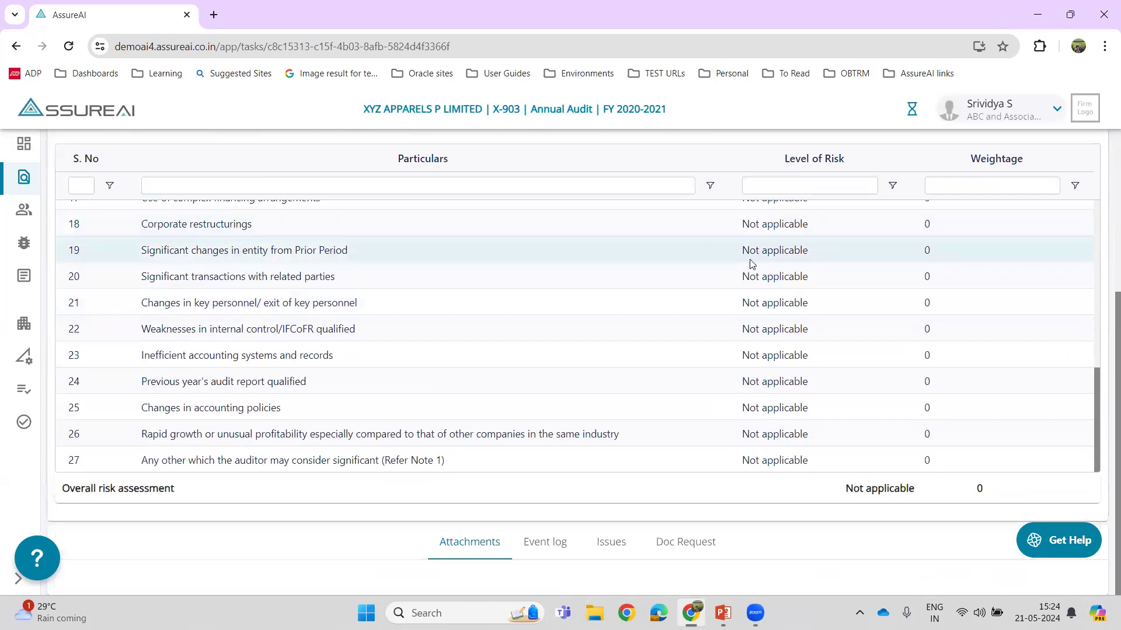
click(767, 251)
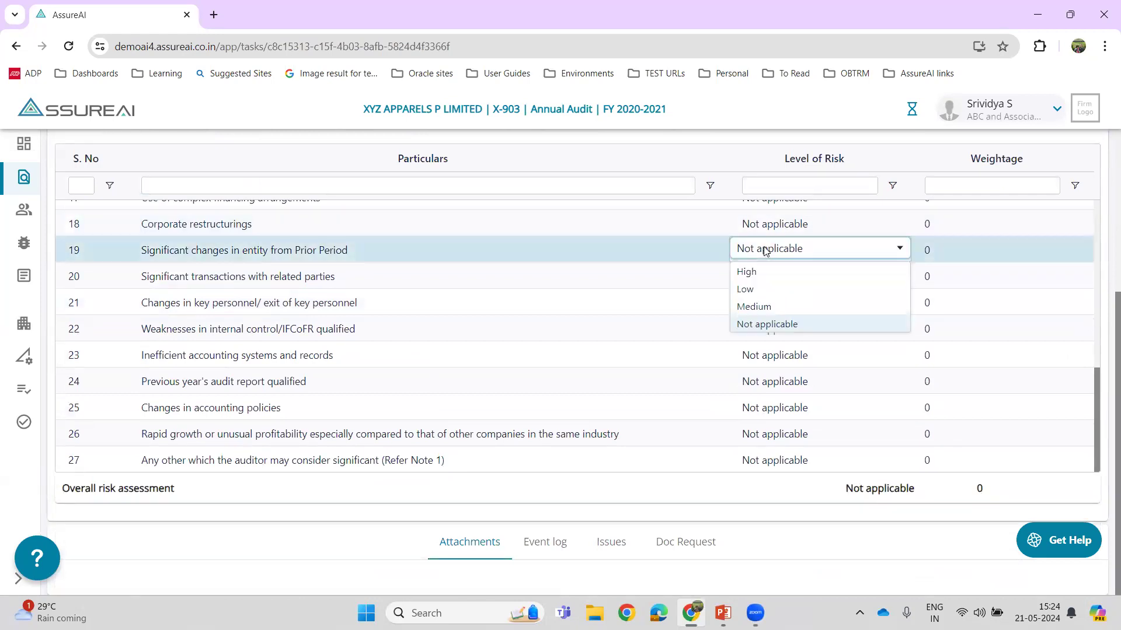
click(903, 252)
click(959, 254)
click(770, 252)
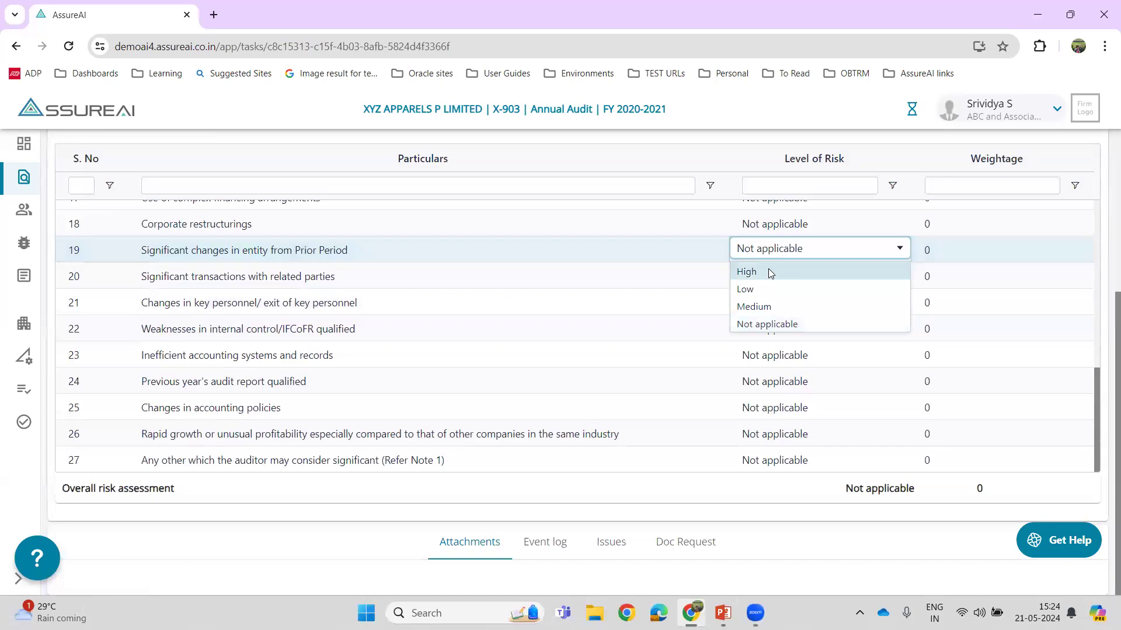
click(768, 270)
click(942, 248)
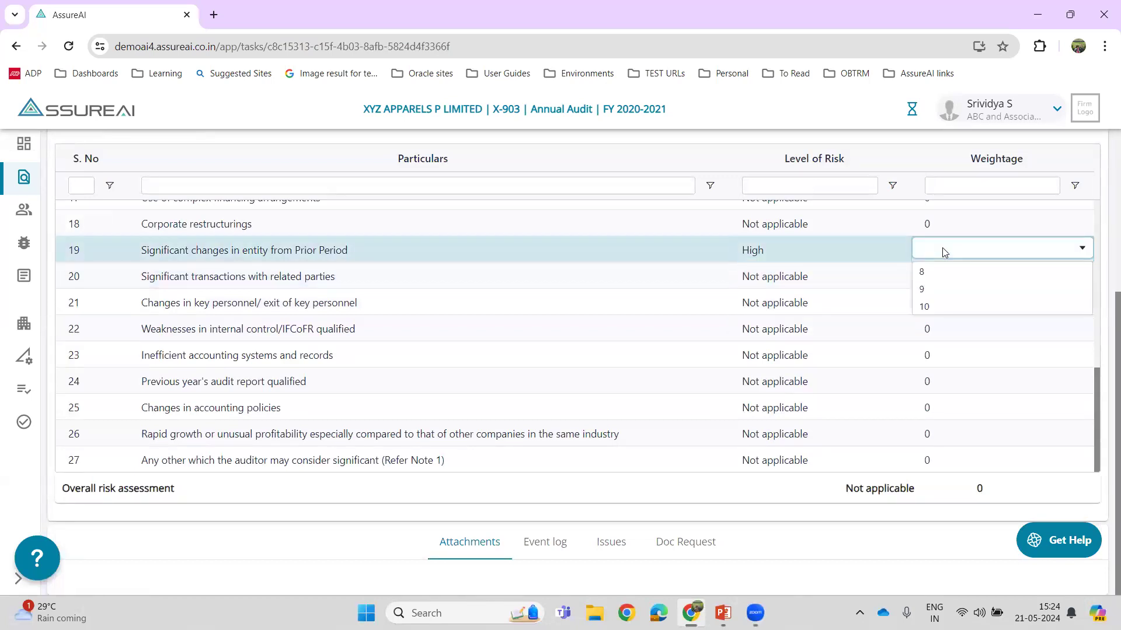
click(944, 266)
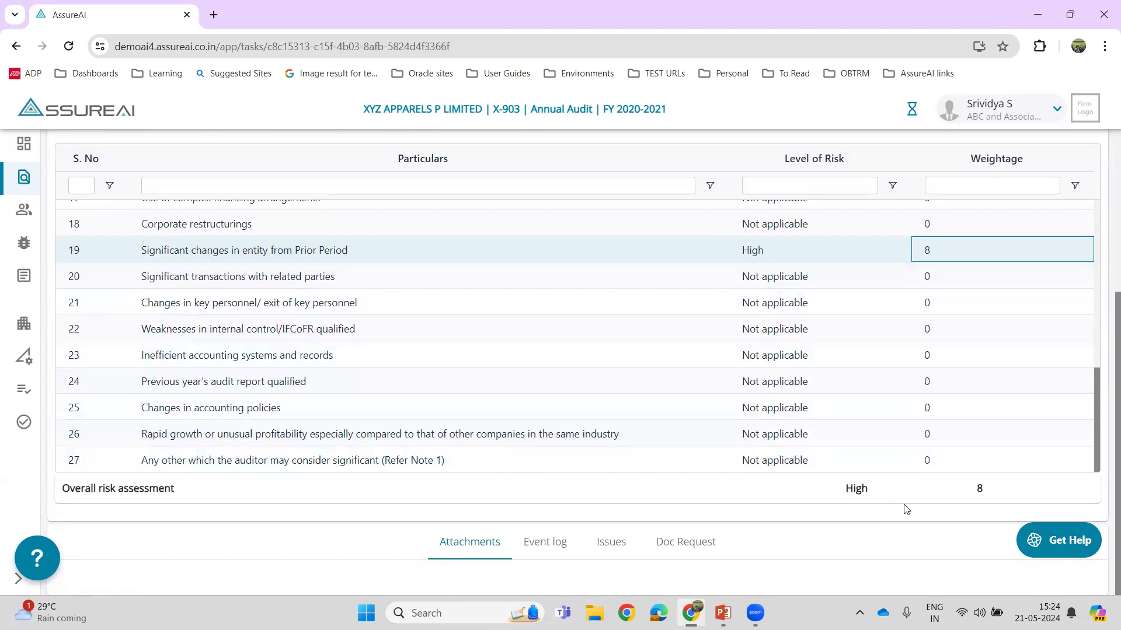
- Apply the default values to the engagement risk assessment, replacing the existing entries
scroll(1104, 355, up, 2)
scroll(1104, 355, up, 1)
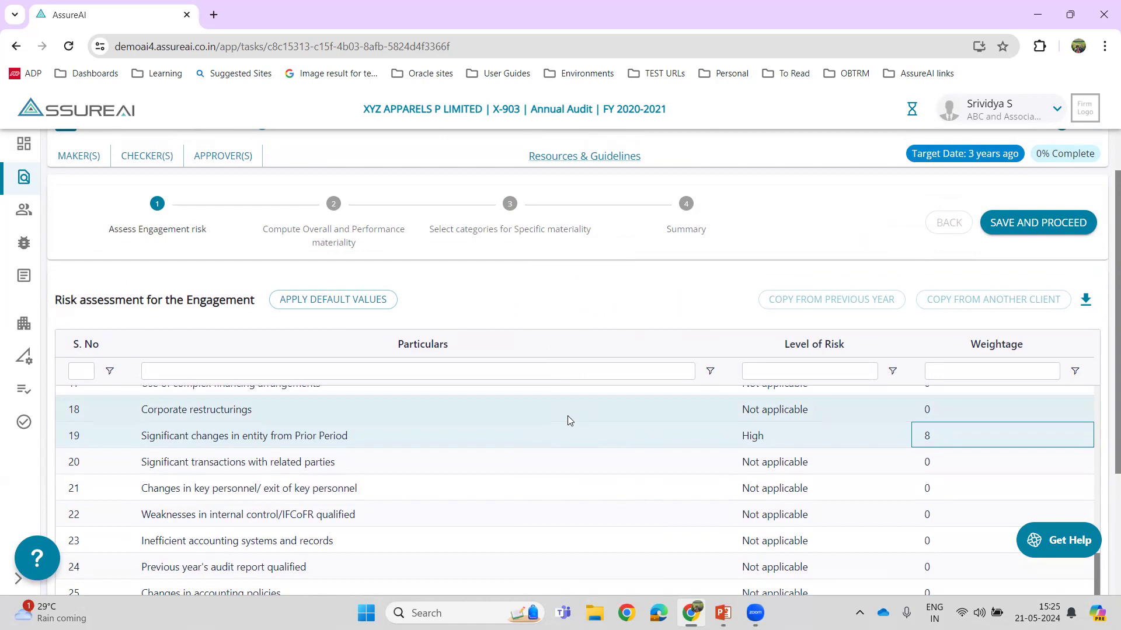
click(308, 307)
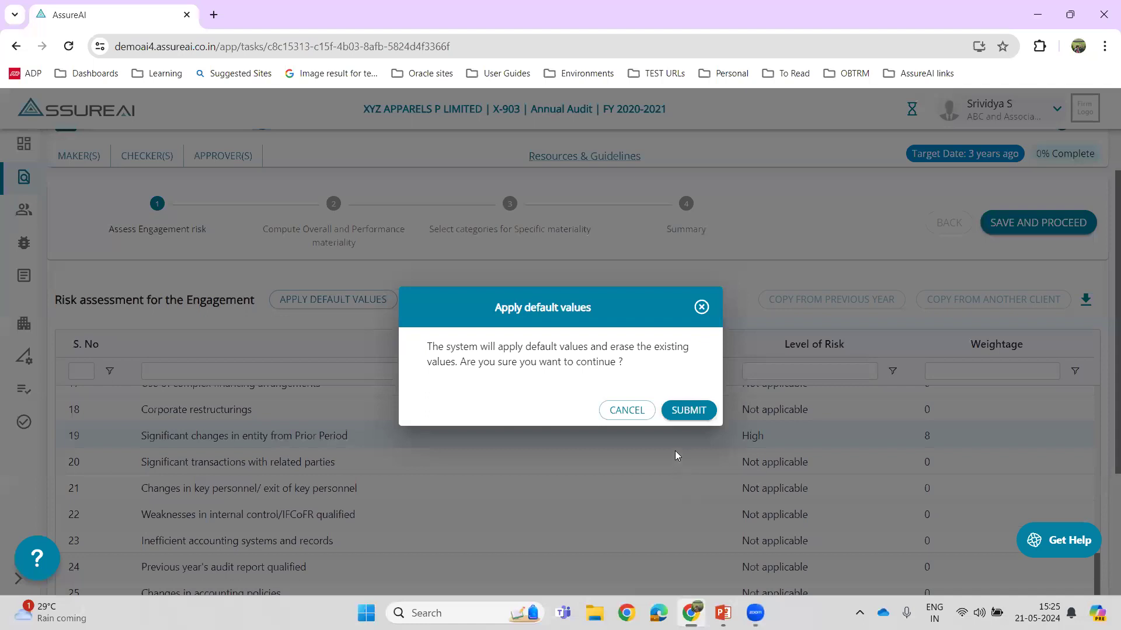
click(689, 410)
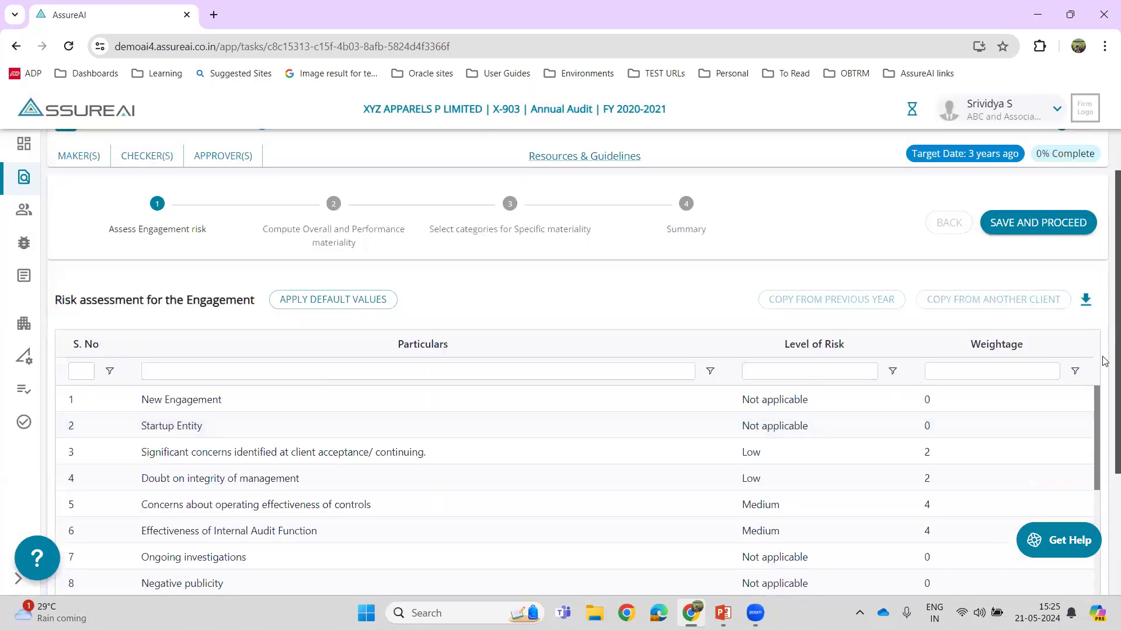
- Save the engagement risk assessment and proceed to computing overall and performance materiality
scroll(1103, 540, down, 3)
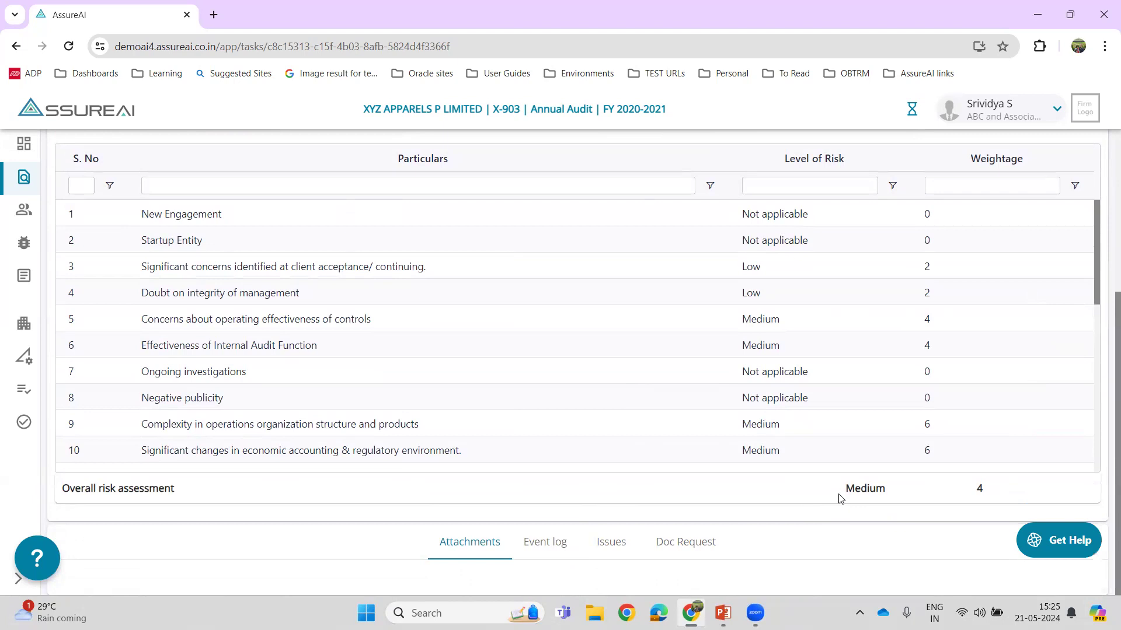
drag(838, 498, 1016, 498)
drag(1116, 415, 1109, 216)
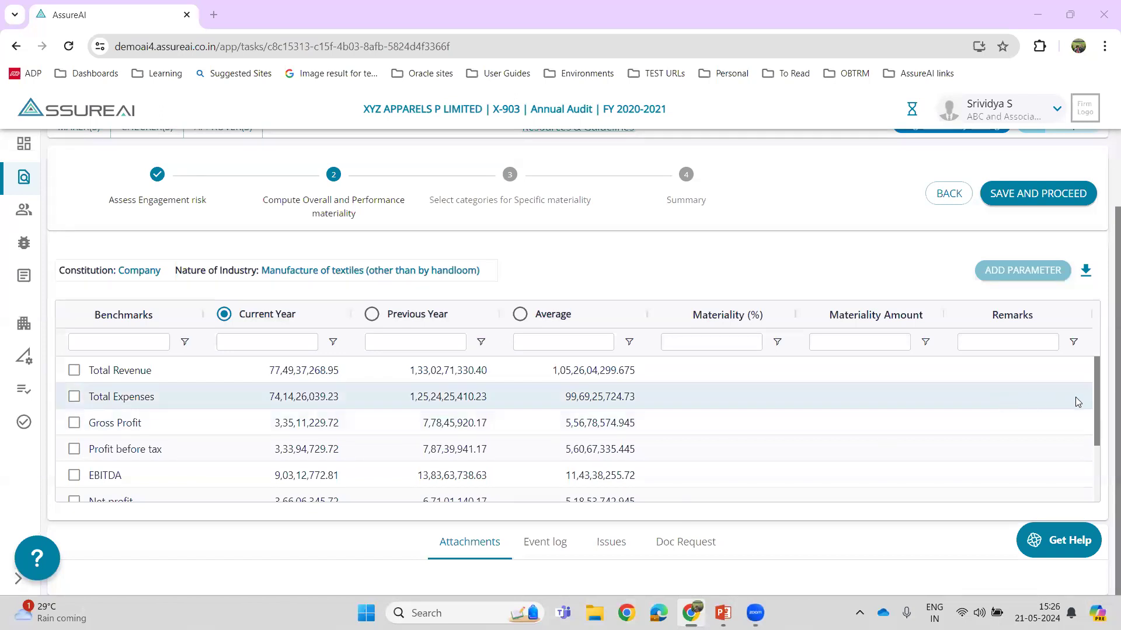
scroll(1103, 376, up, 1)
scroll(1103, 376, up, 1)
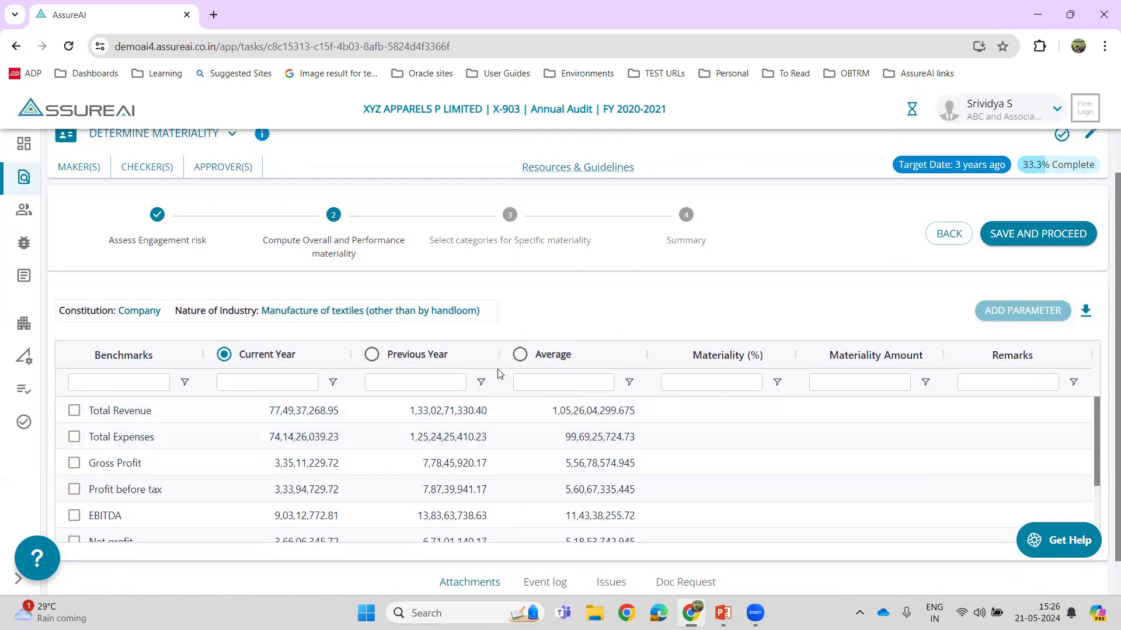
drag(605, 111, 680, 115)
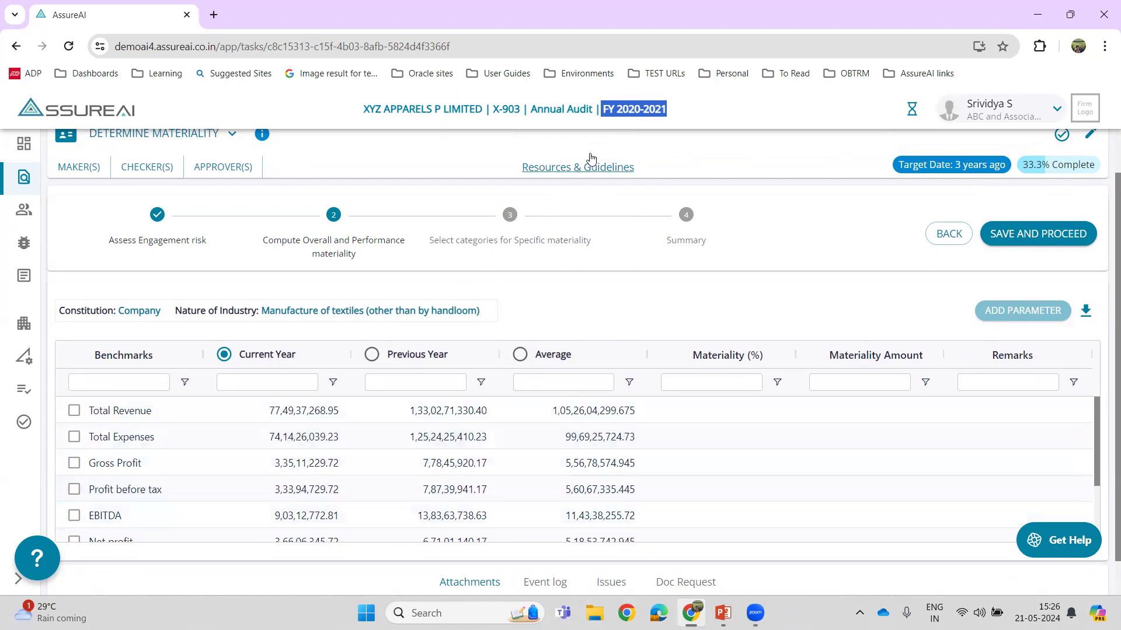
click(613, 133)
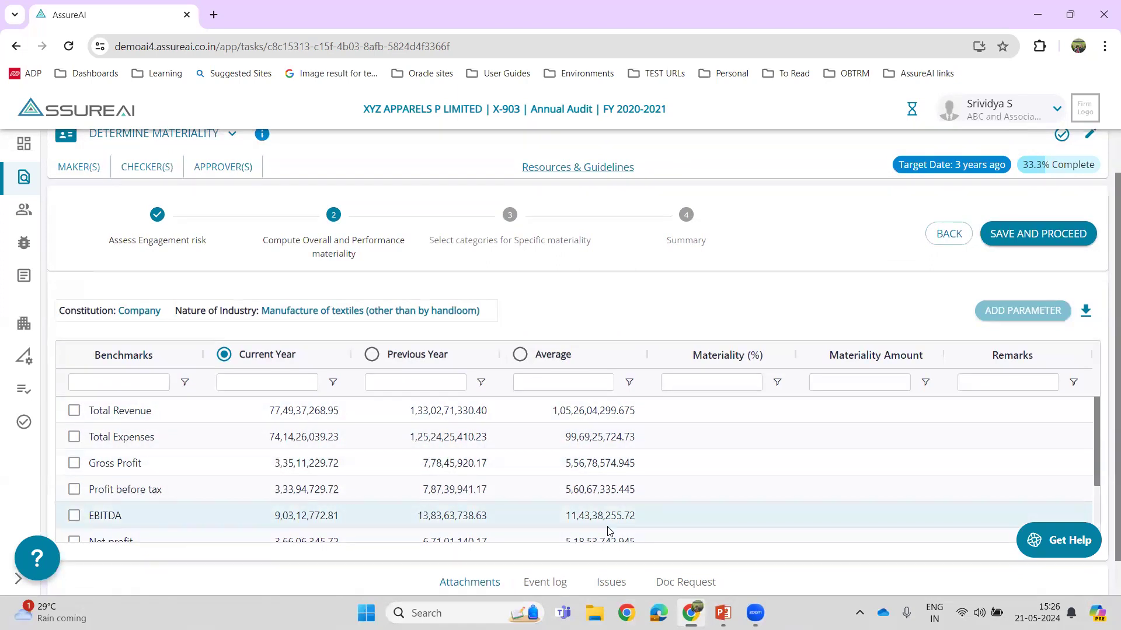
- Select Total Revenue as a materiality benchmark and check its available materiality percentages
click(74, 410)
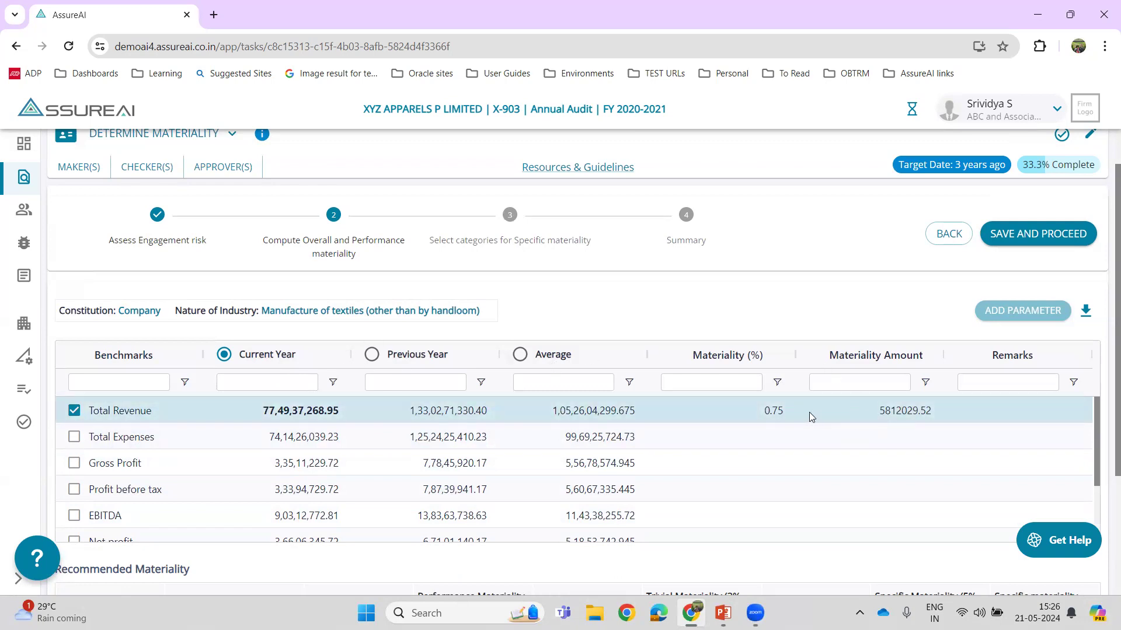
click(733, 420)
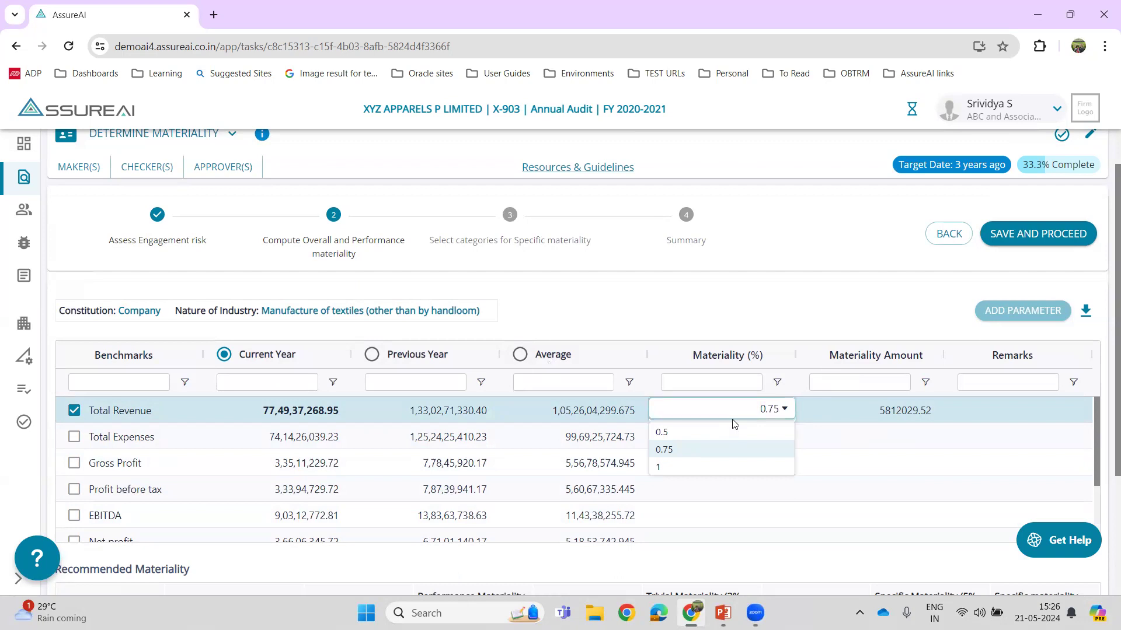
click(735, 424)
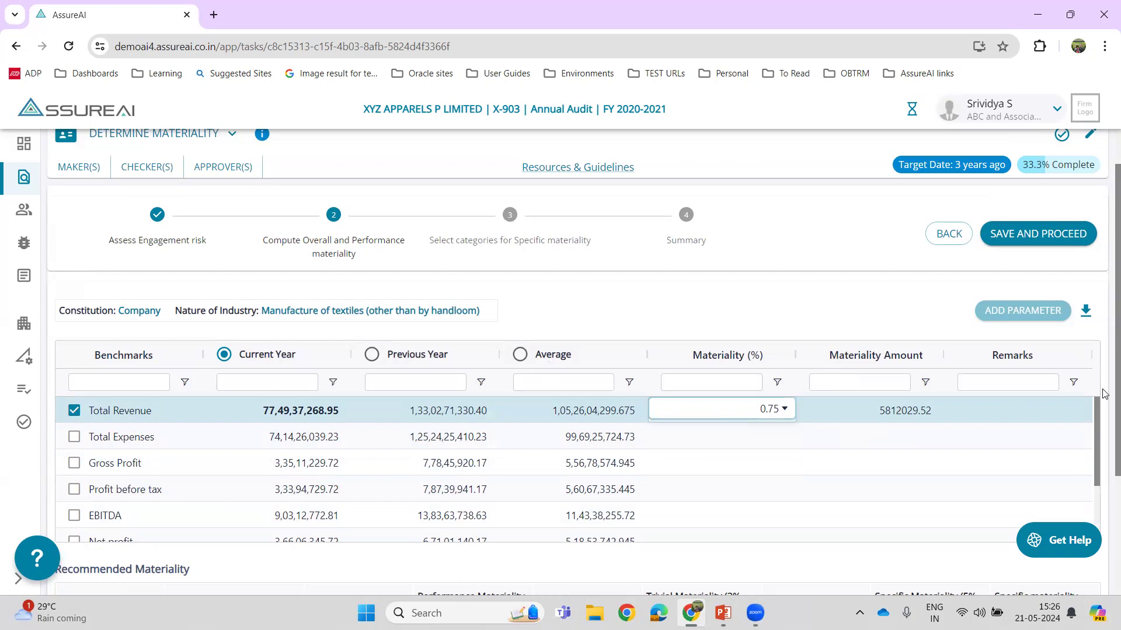
- Add Total Expenses as a second benchmark and check the options for the selection basis
scroll(385, 442, down, 1)
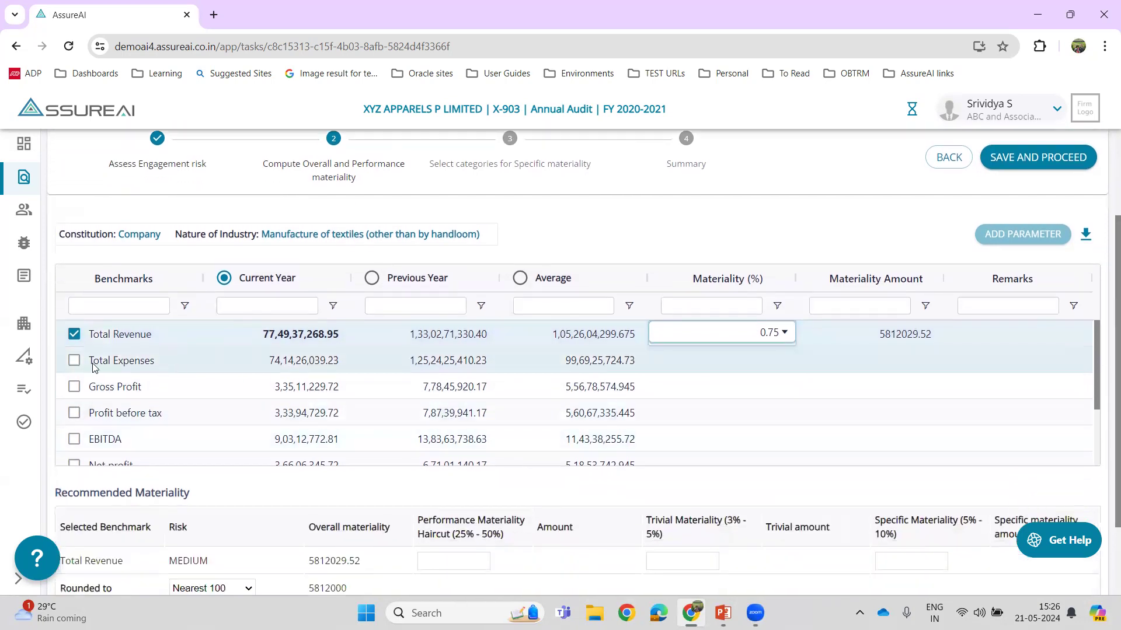
scroll(1105, 341, down, 1)
click(74, 326)
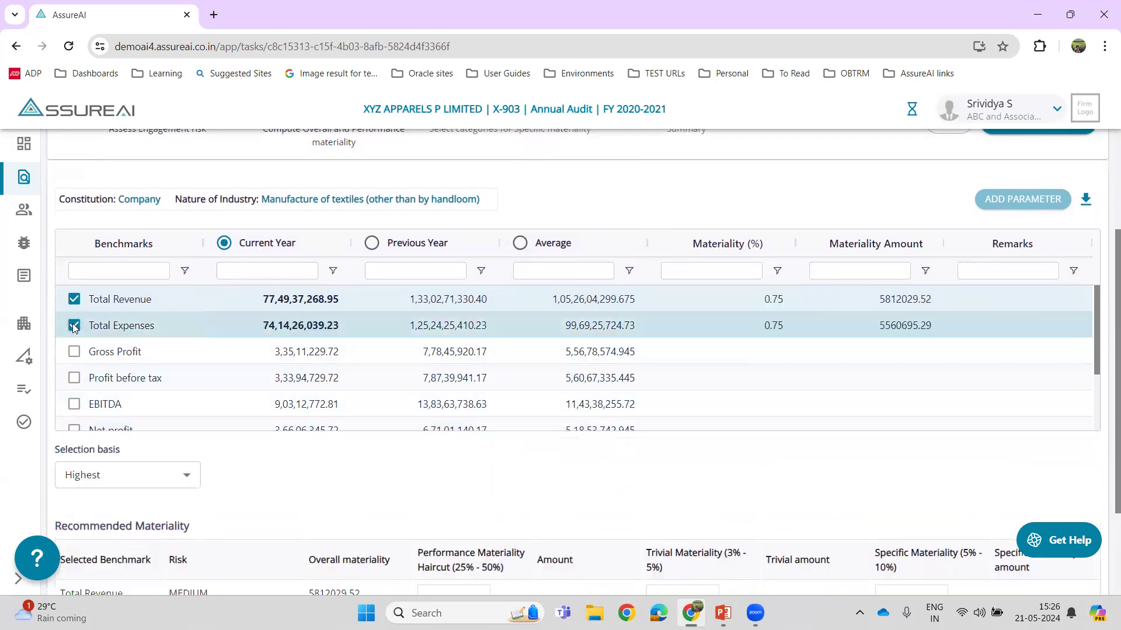
click(101, 477)
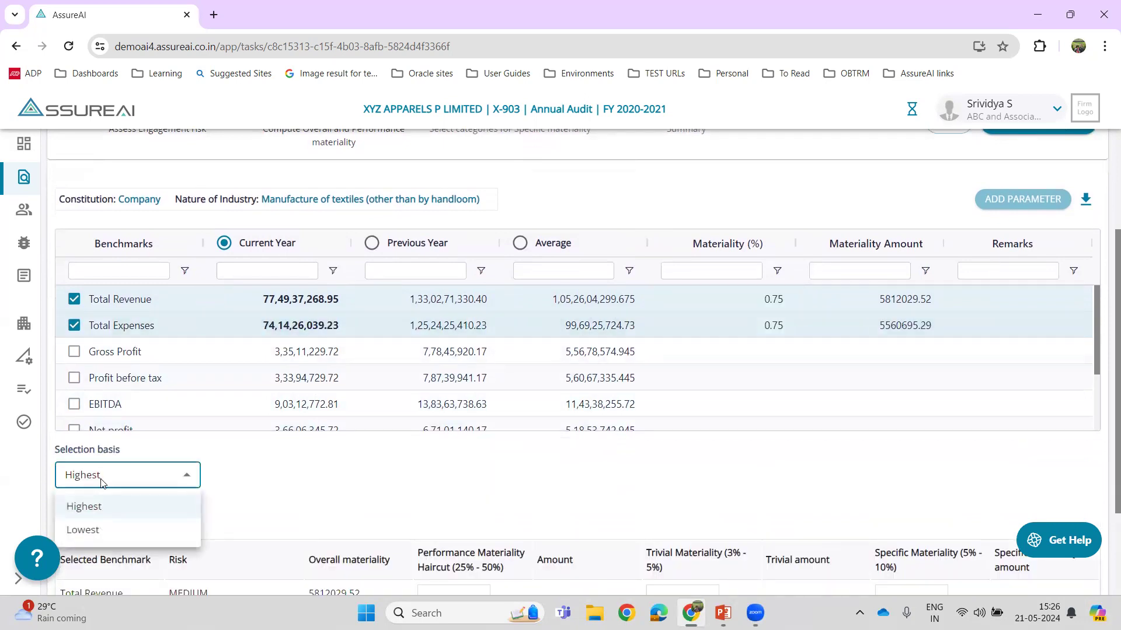
click(101, 478)
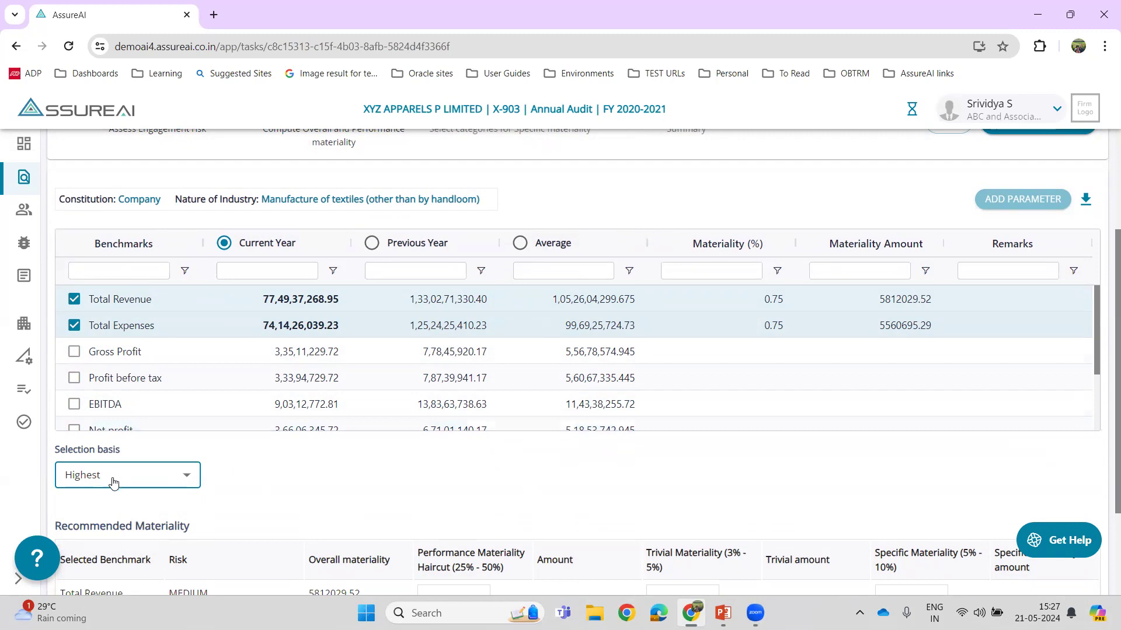
- Set the recommended materiality percentages: performance materiality haircut 30, trivial materiality 5 and specific materiality 7
scroll(1104, 482, down, 1)
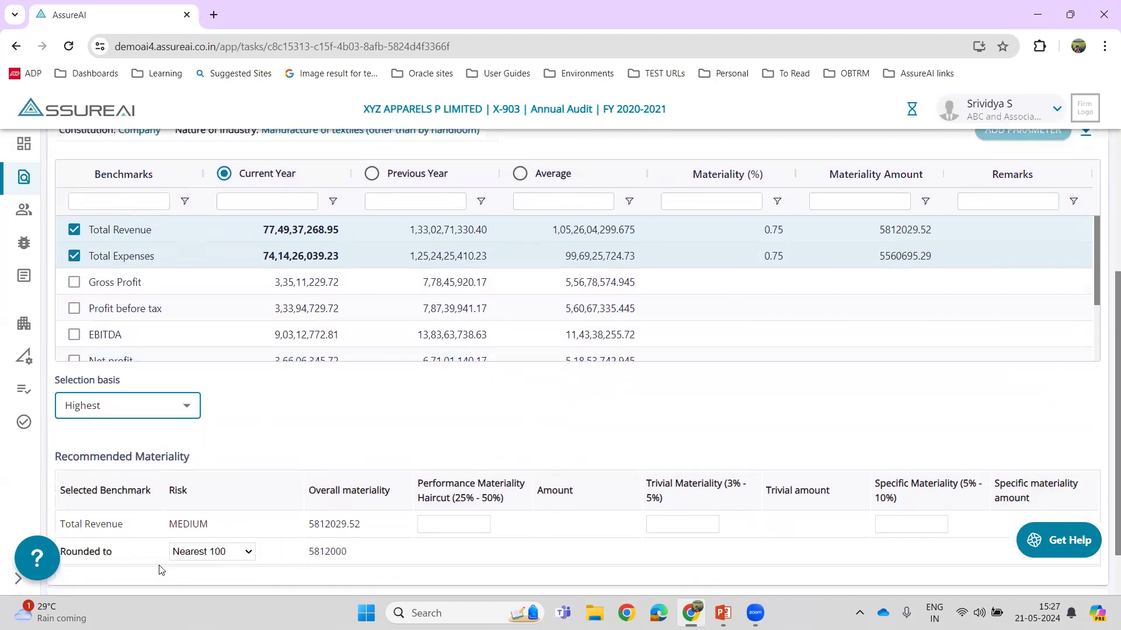
scroll(1105, 417, down, 1)
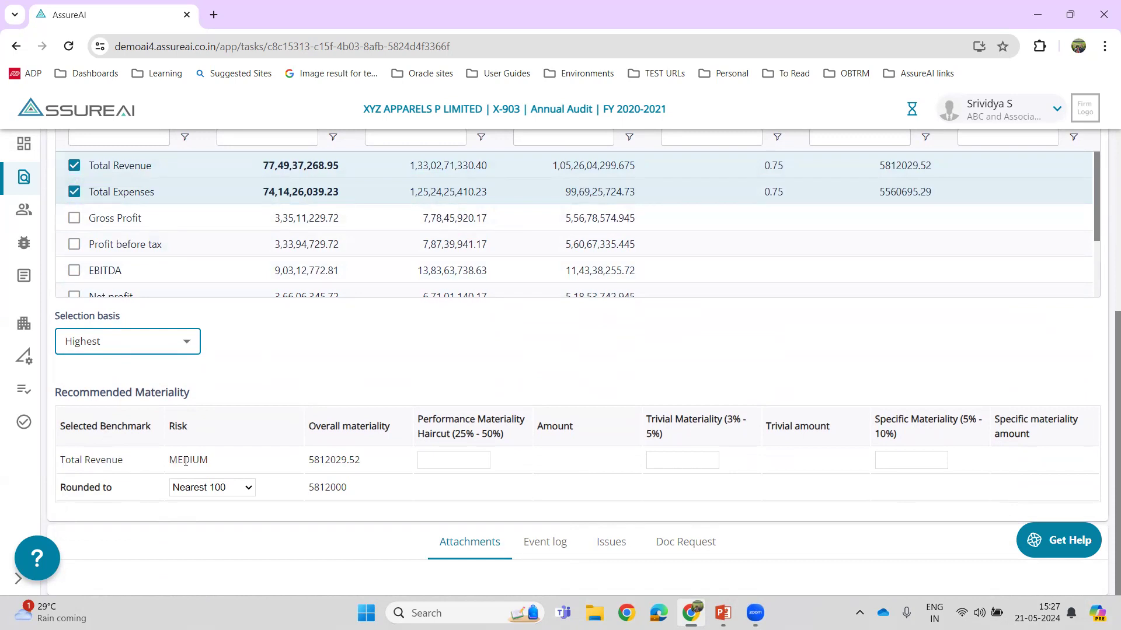
double_click(327, 461)
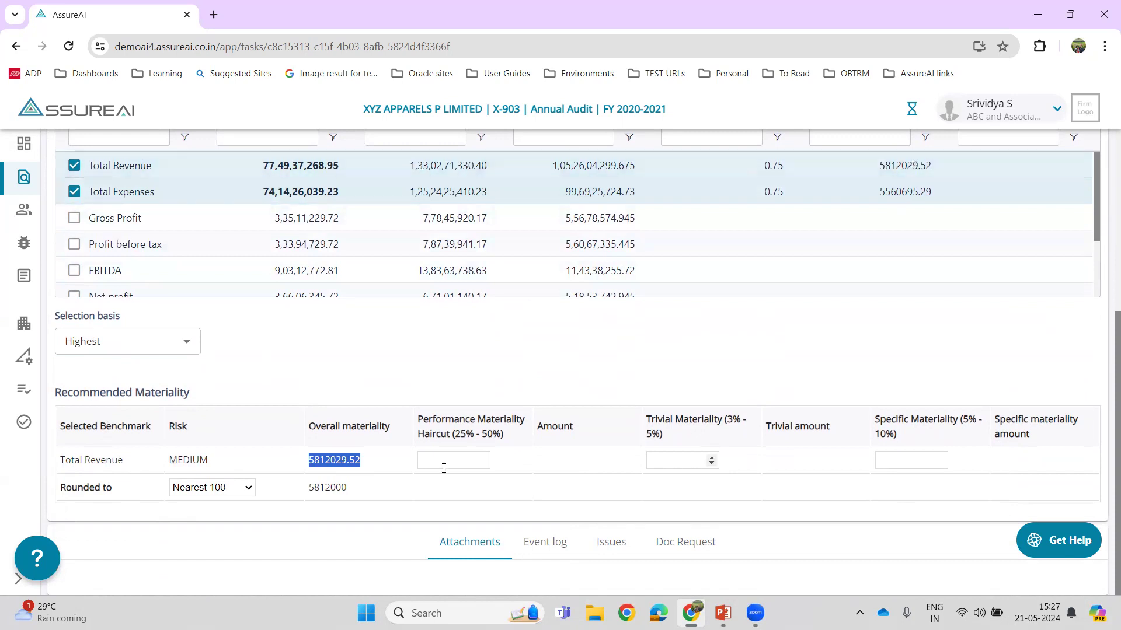
click(427, 419)
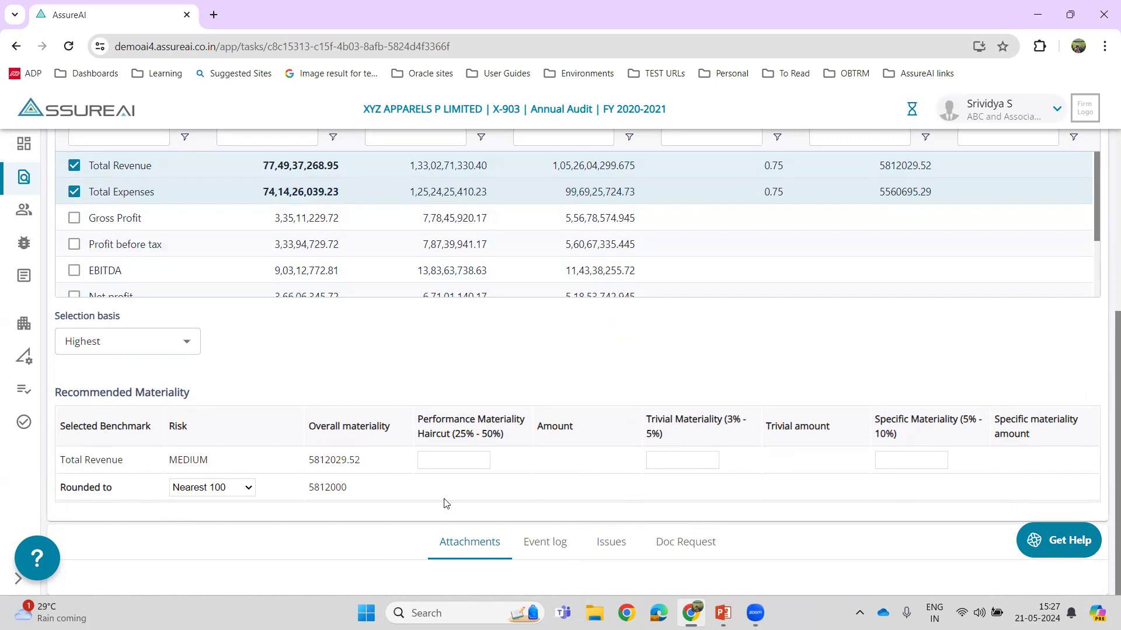
click(445, 459)
text(30)
key(Tab)
text(5)
key(Tab)
text(7)
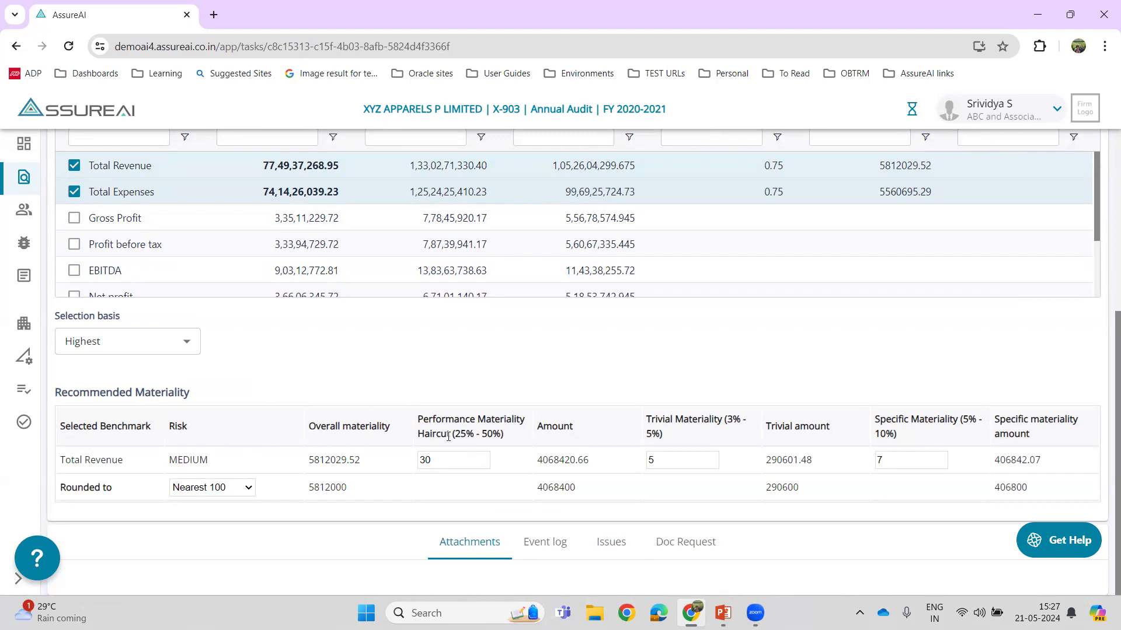
drag(457, 435, 505, 435)
click(693, 438)
mouse_move(734, 609)
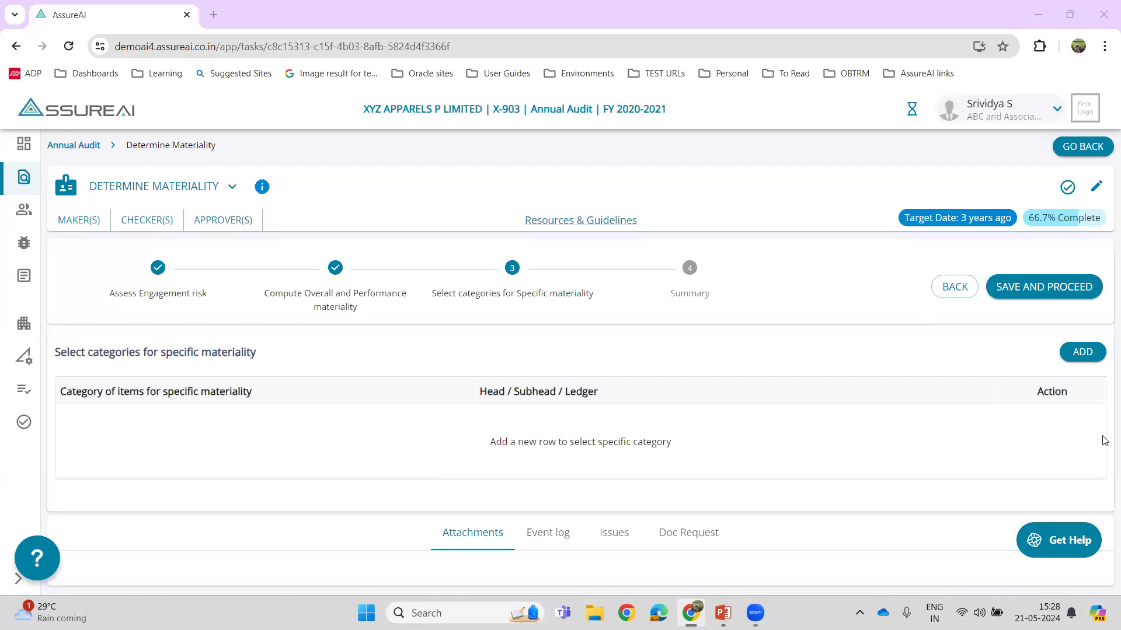
- Add a row to the specific materiality categories and set its category to Related Party
click(1081, 353)
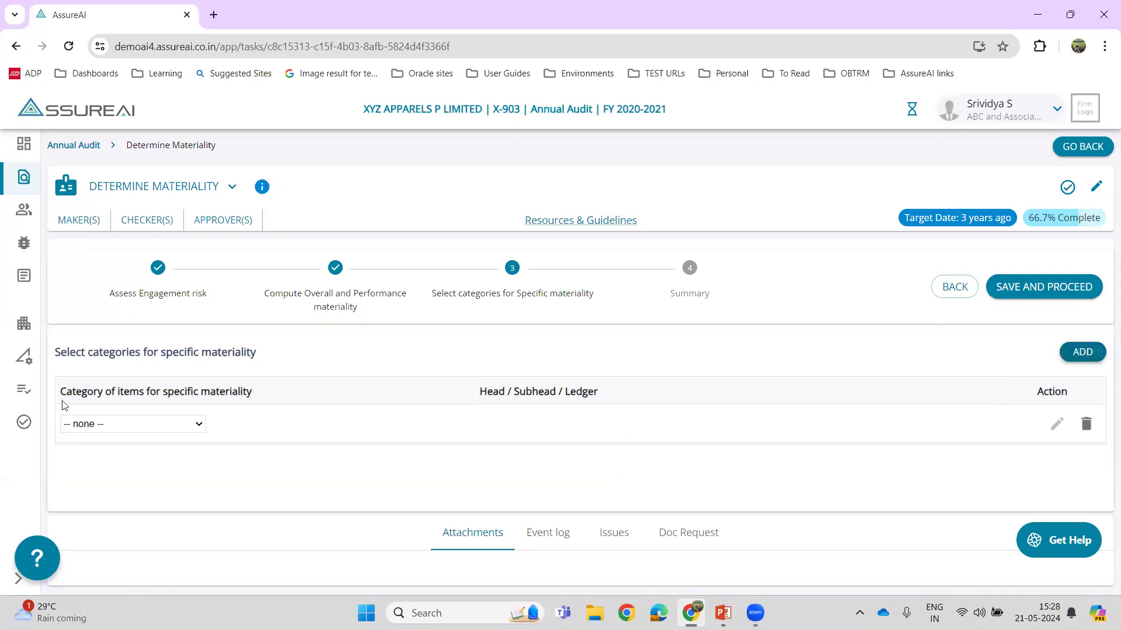
click(101, 425)
click(104, 452)
- Assign the Incotex Agro Private Limited and Vini Exim ledgers from Trade Payables, Creditors for Goods, to the Related Party category and save the selection
click(1059, 425)
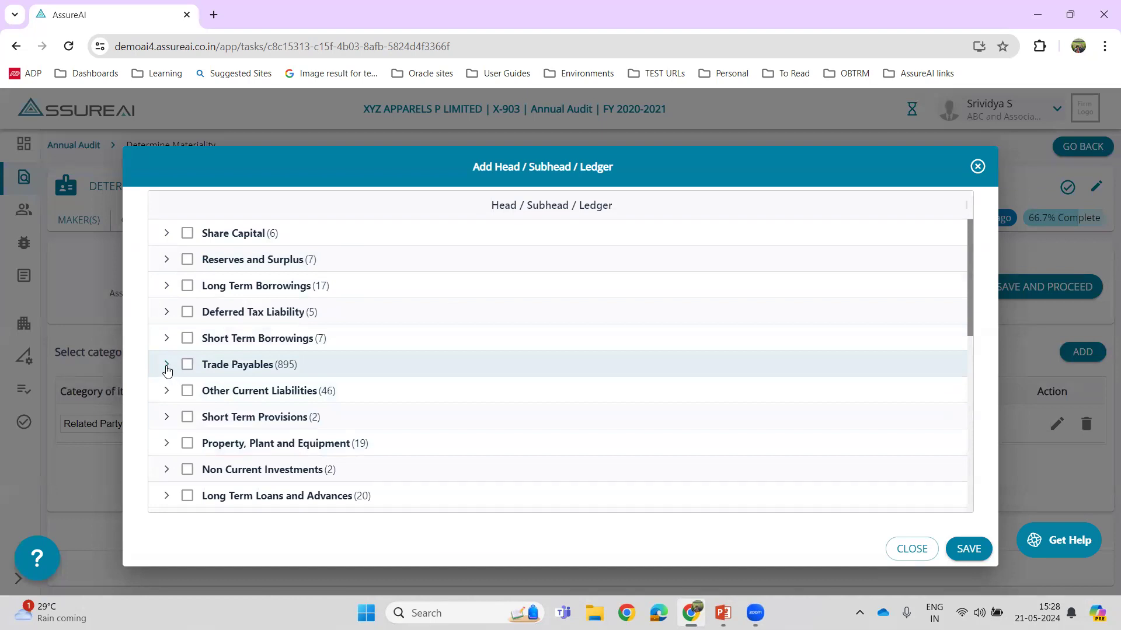
click(166, 366)
click(188, 392)
click(228, 418)
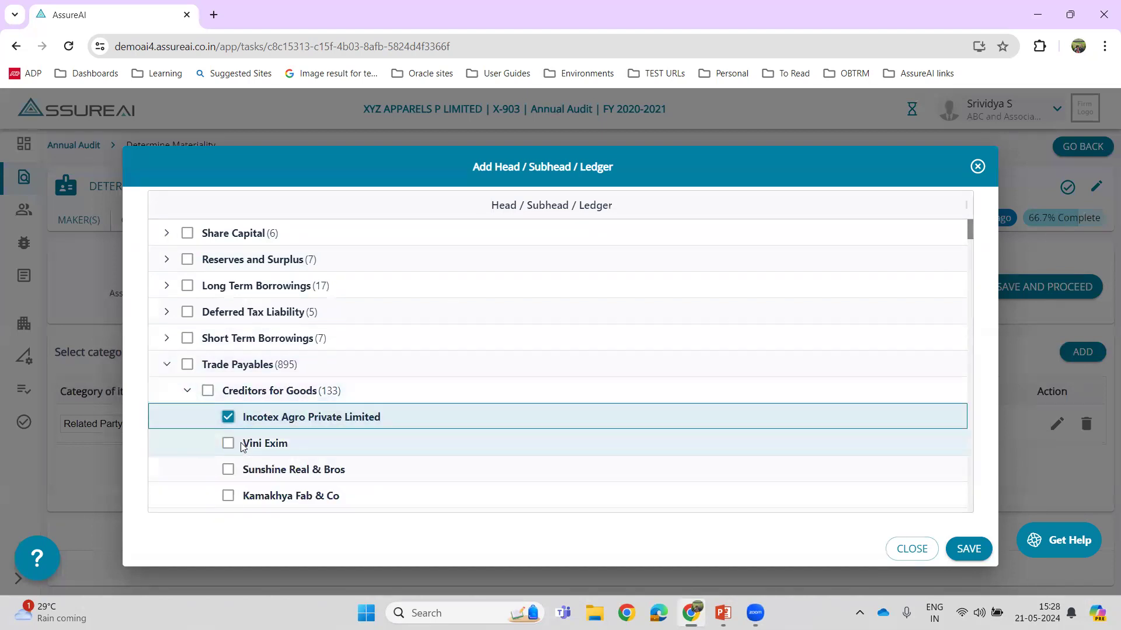
click(229, 445)
click(968, 548)
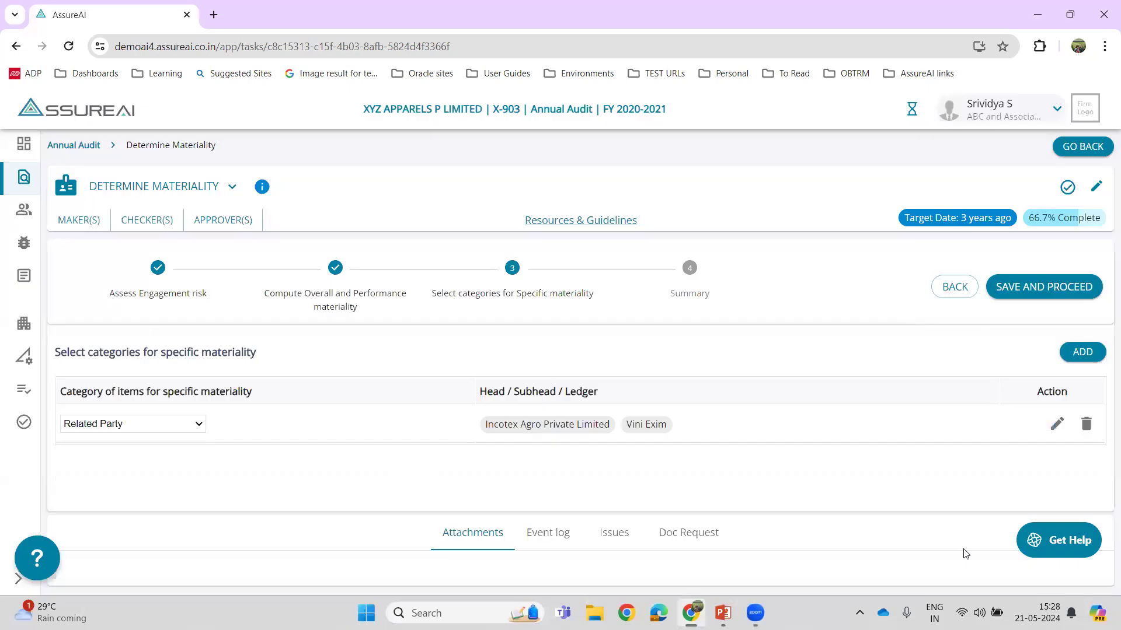
- Add a Statutory dues category with the Deferred Tax Liability head, then save the specific materiality categories and proceed to the summary
click(1080, 352)
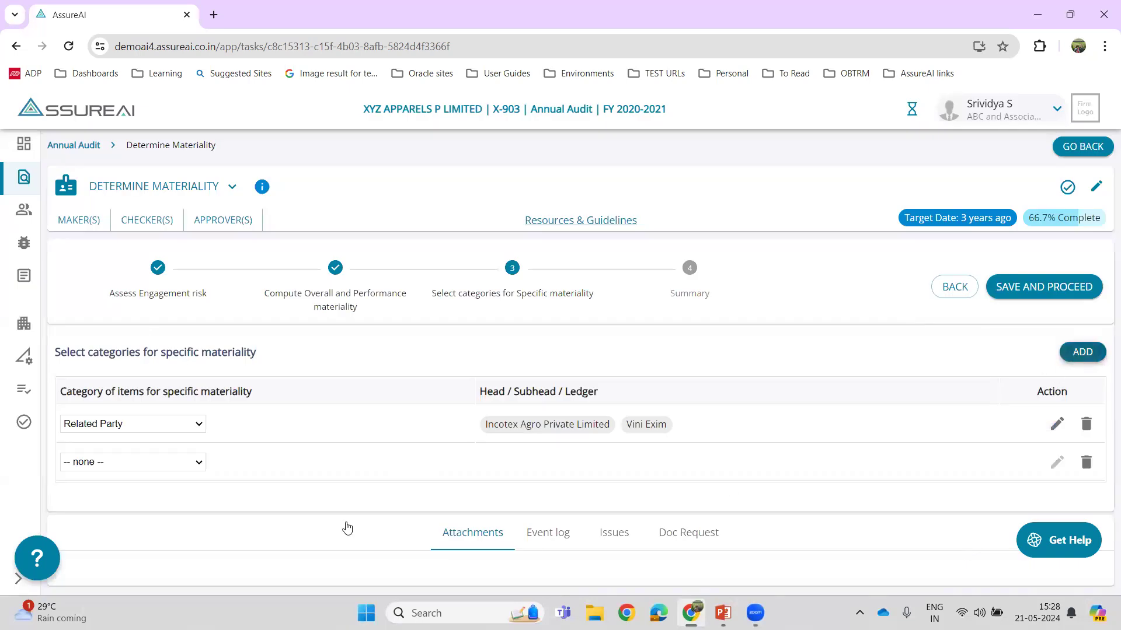
click(122, 463)
click(96, 503)
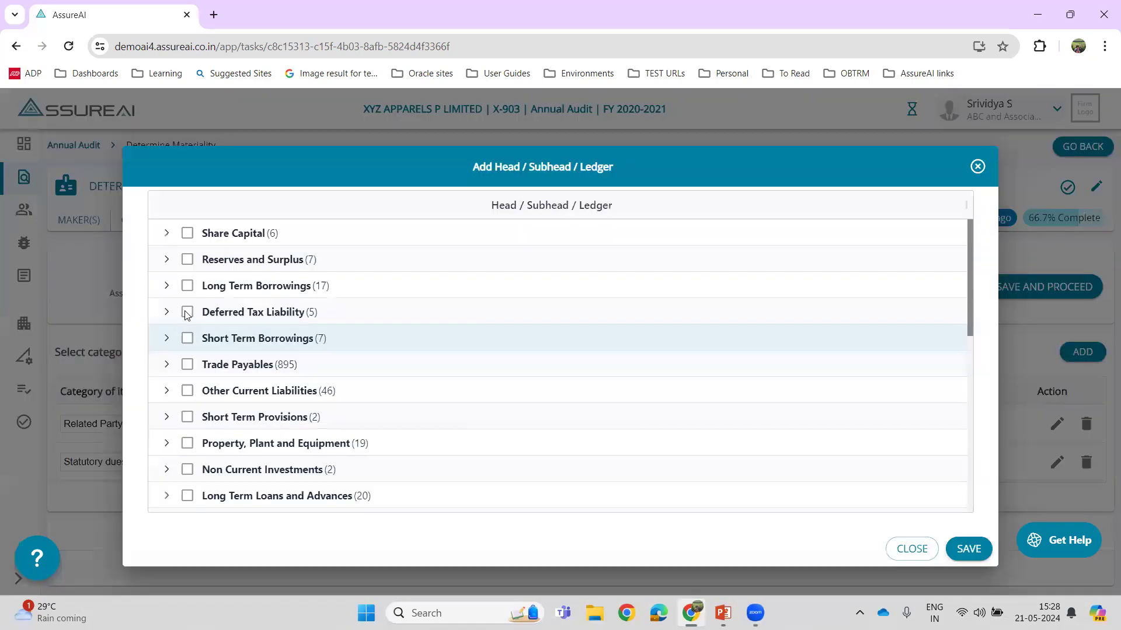
click(187, 312)
click(969, 548)
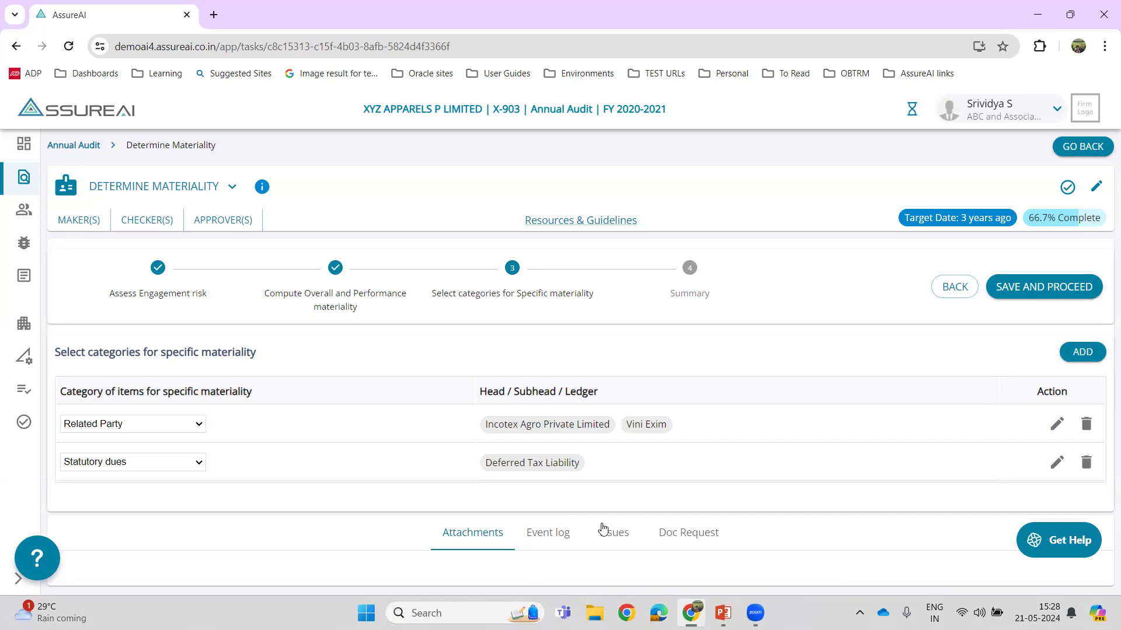
click(1031, 286)
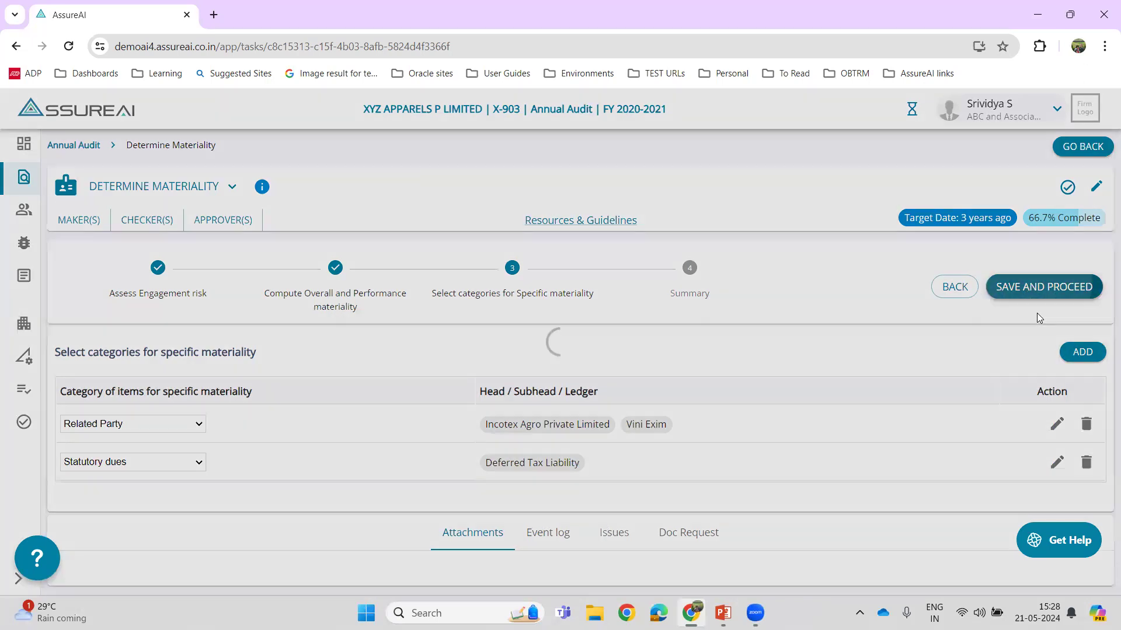